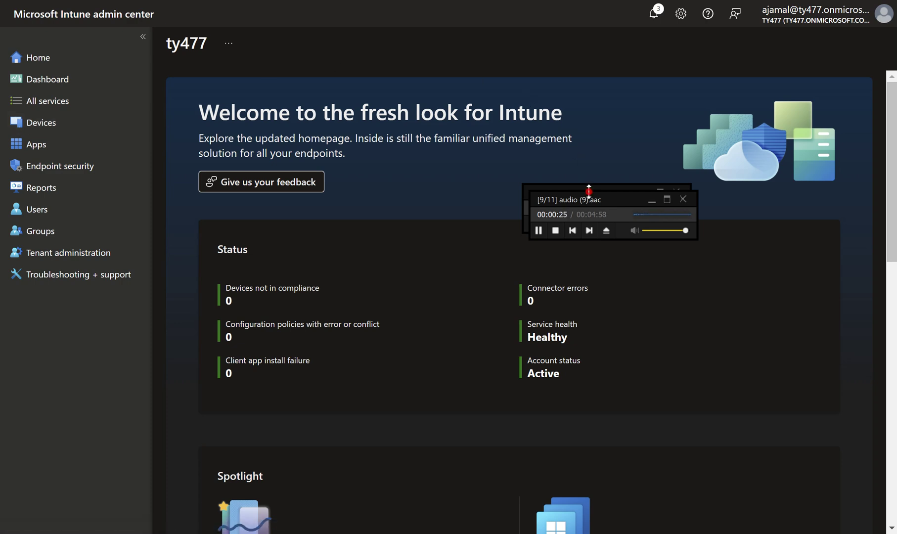
Open the Windows Hello for Business enrollment settings under Devices > Enrollment
{"action": "key", "text": "bracketleft"}
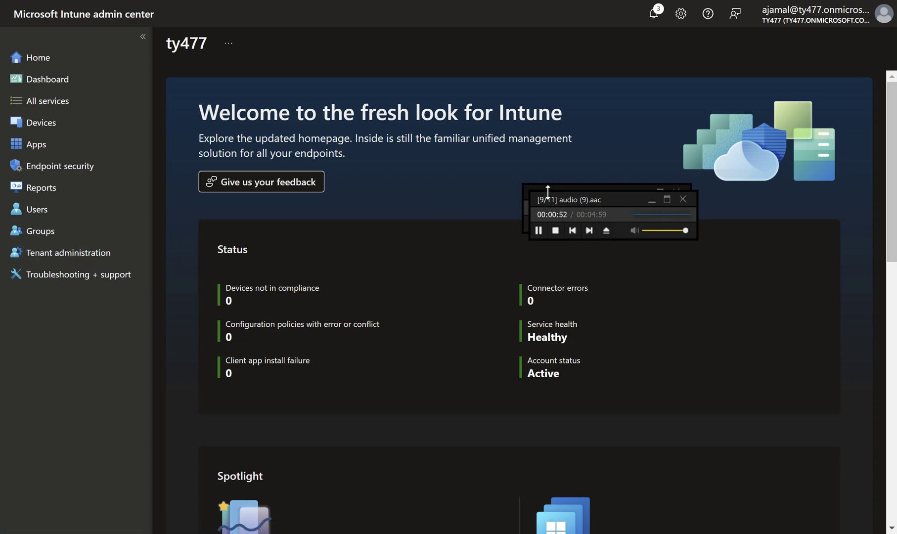
{"action": "key", "text": "x"}
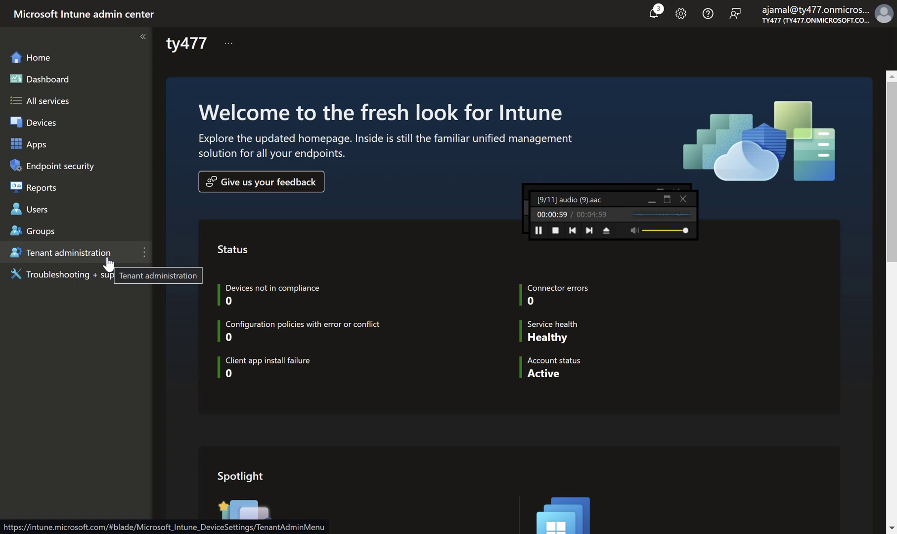
{"action": "left_click", "coordinate": [71, 125]}
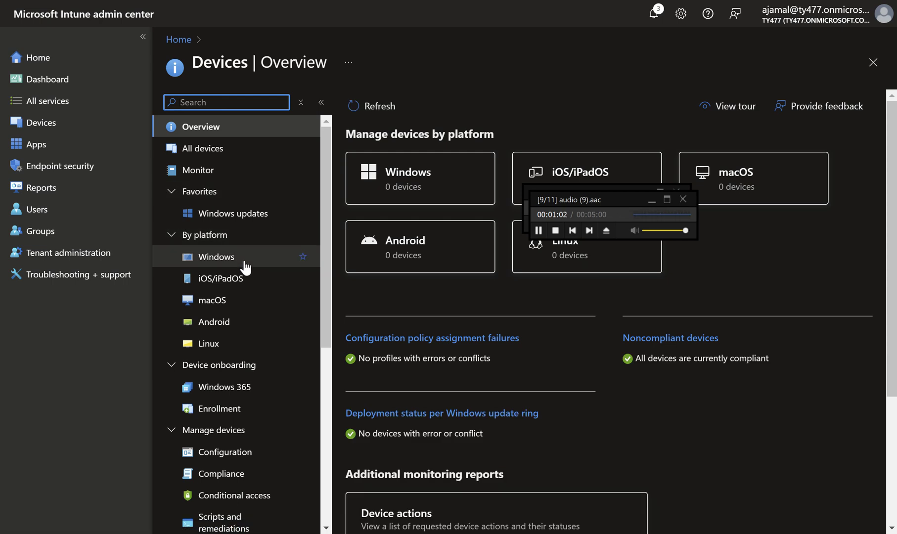
{"action": "left_click", "coordinate": [252, 411]}
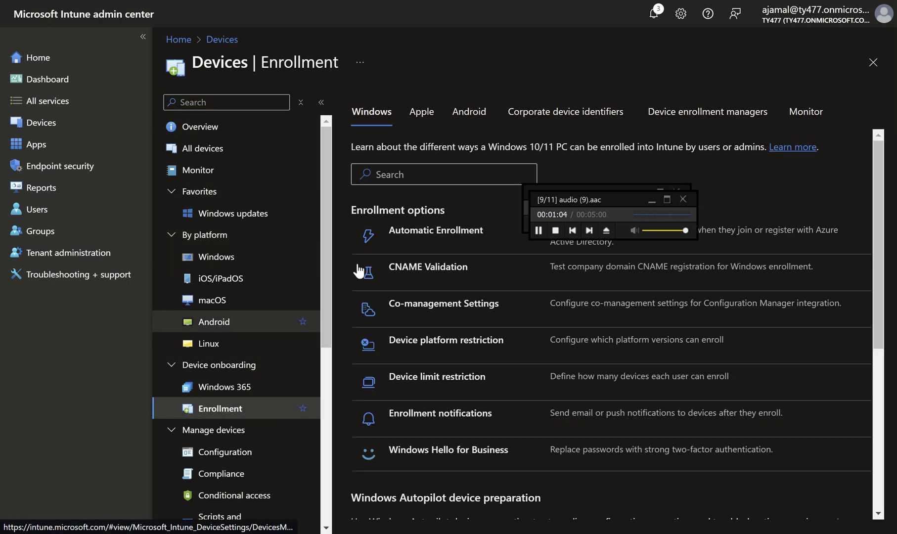
{"action": "left_click", "coordinate": [478, 455]}
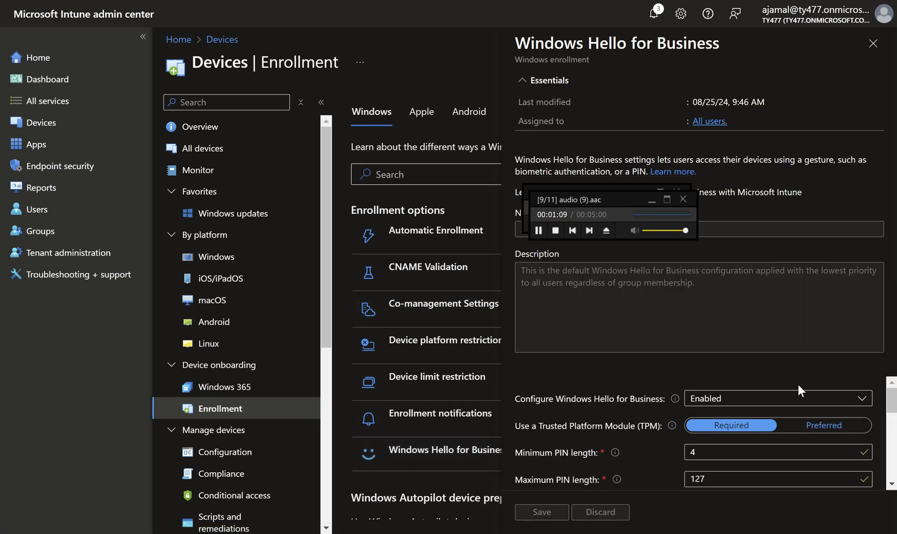
Keep Configure Windows Hello for Business set to Enabled and scroll through its settings
{"action": "left_click", "coordinate": [810, 406]}
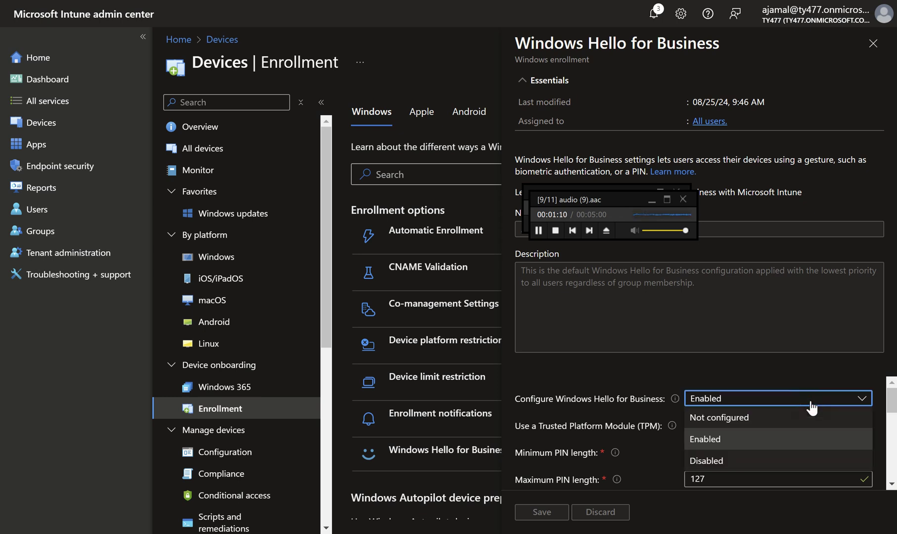
{"action": "left_click", "coordinate": [810, 406]}
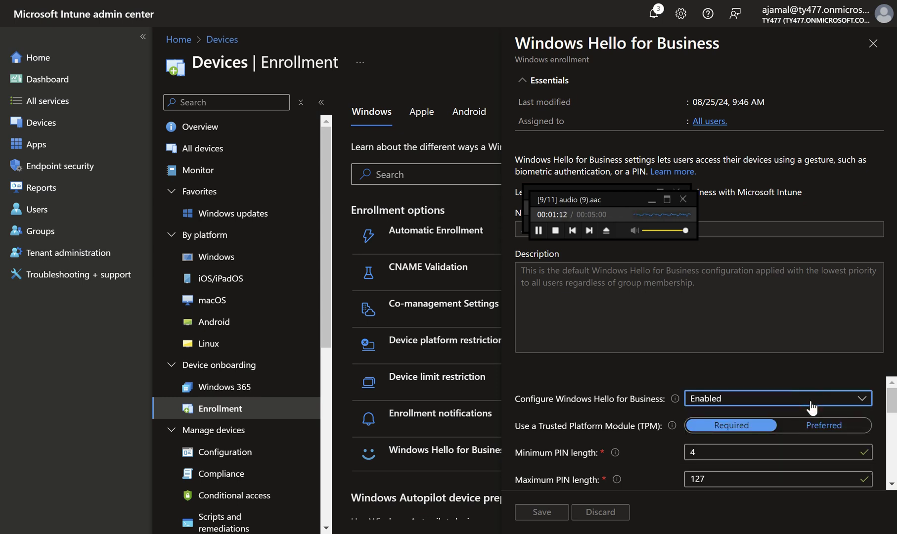
{"action": "left_click", "coordinate": [893, 450]}
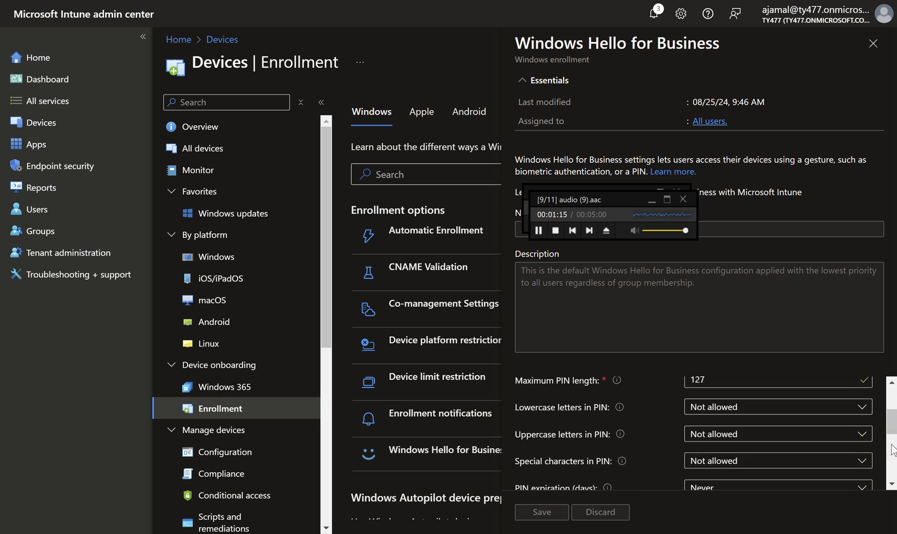
{"action": "left_click", "coordinate": [893, 450]}
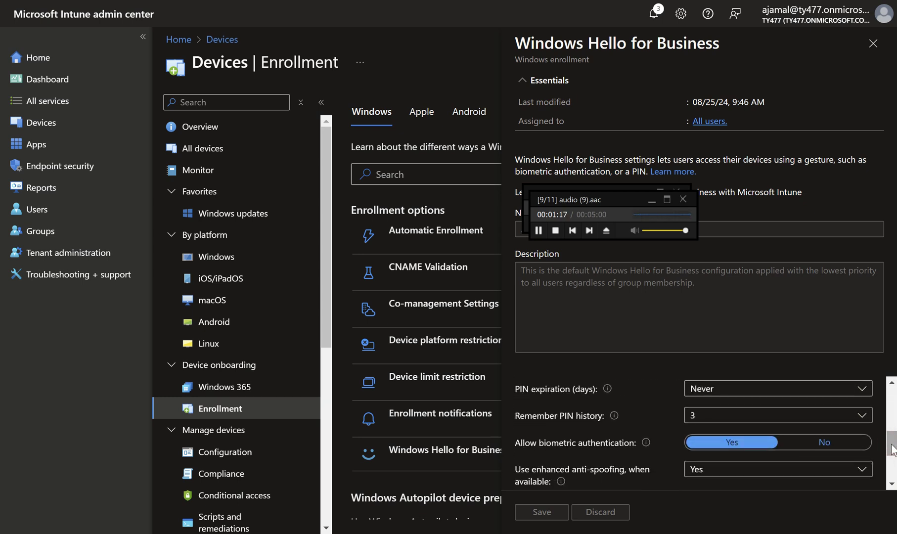
{"action": "scroll", "coordinate": [893, 430], "scroll_direction": "up", "scroll_amount": 4}
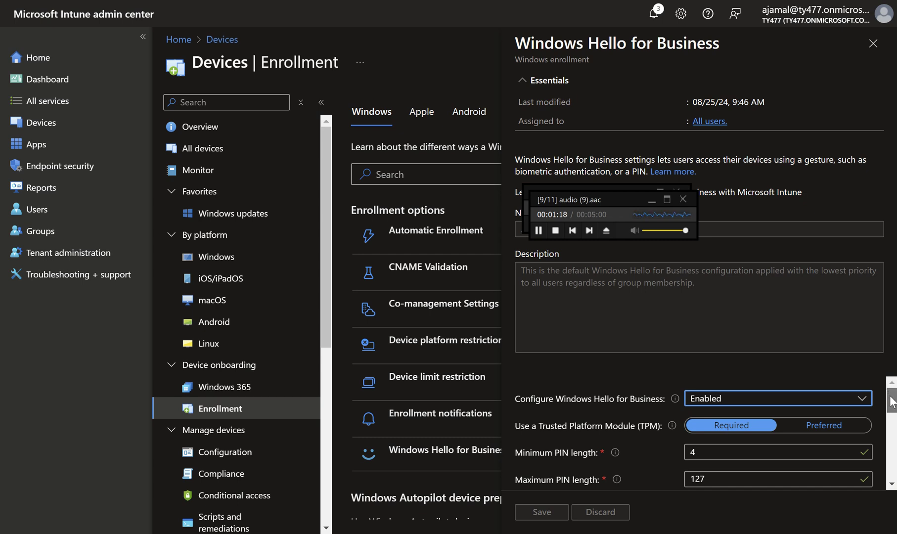
{"action": "left_click_drag", "start_coordinate": [892, 405], "coordinate": [892, 408]}
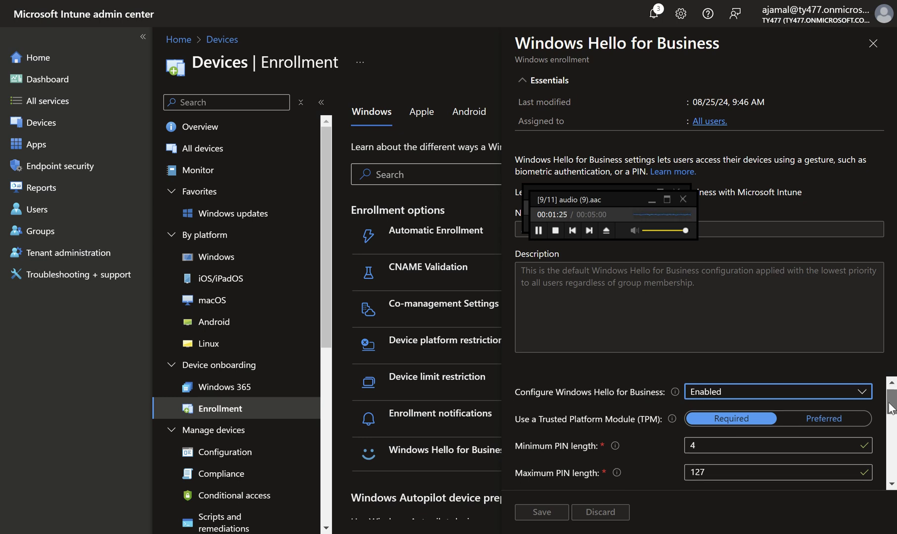
{"action": "left_click_drag", "start_coordinate": [891, 408], "coordinate": [890, 415]}
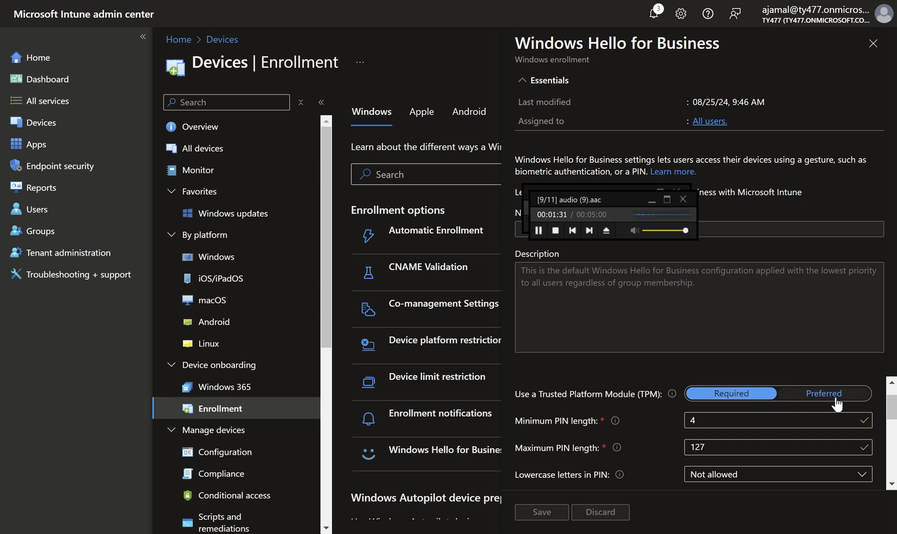
Set Lowercase letters in PIN and Uppercase letters in PIN to Allowed
{"action": "left_click", "coordinate": [890, 410]}
{"action": "left_click_drag", "start_coordinate": [889, 411], "coordinate": [890, 423]}
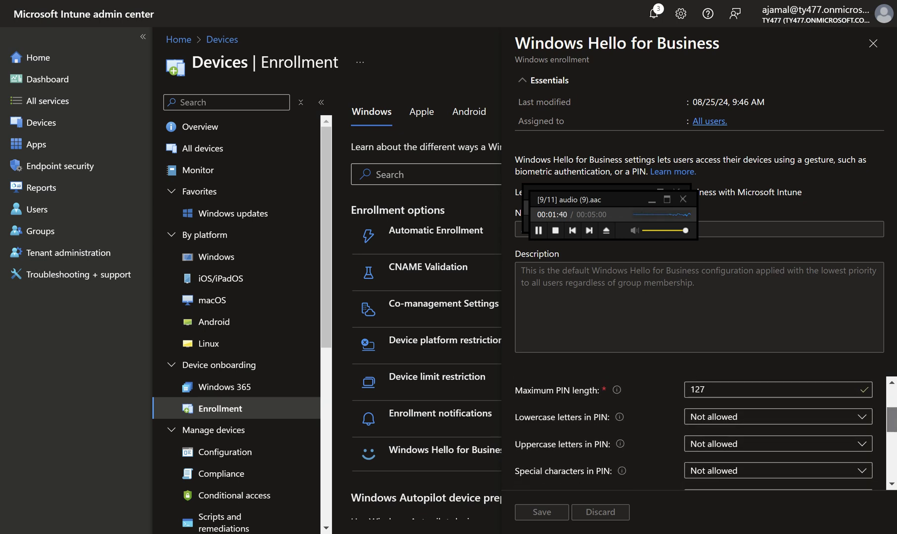
{"action": "left_click", "coordinate": [822, 422]}
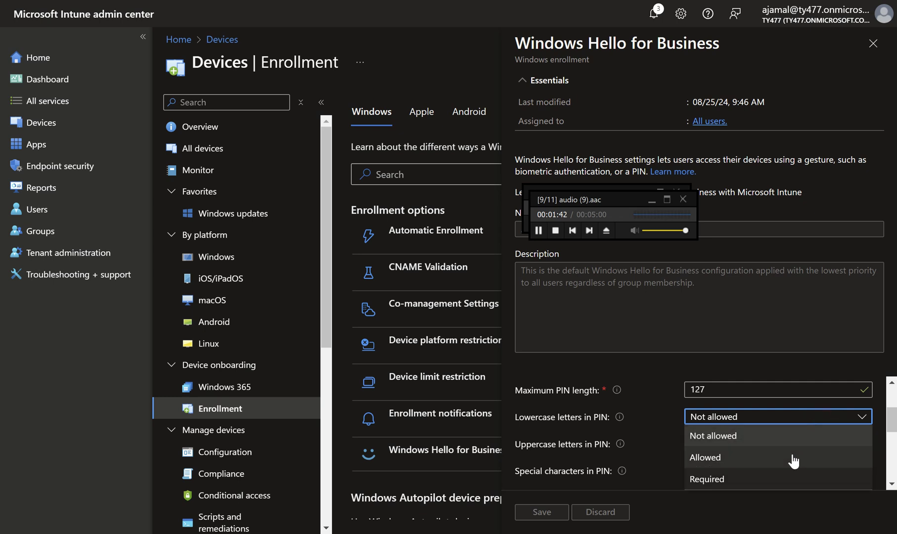
{"action": "left_click", "coordinate": [793, 456]}
{"action": "left_click", "coordinate": [783, 444]}
{"action": "left_click", "coordinate": [760, 404]}
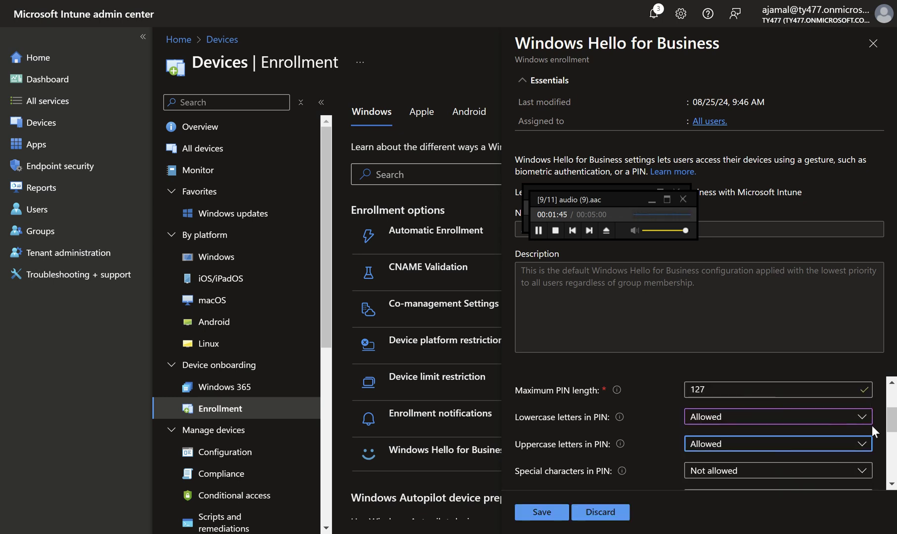
Set PIN expiration (days) to 14 instead of Never
{"action": "scroll", "coordinate": [893, 425], "scroll_direction": "down", "scroll_amount": 3}
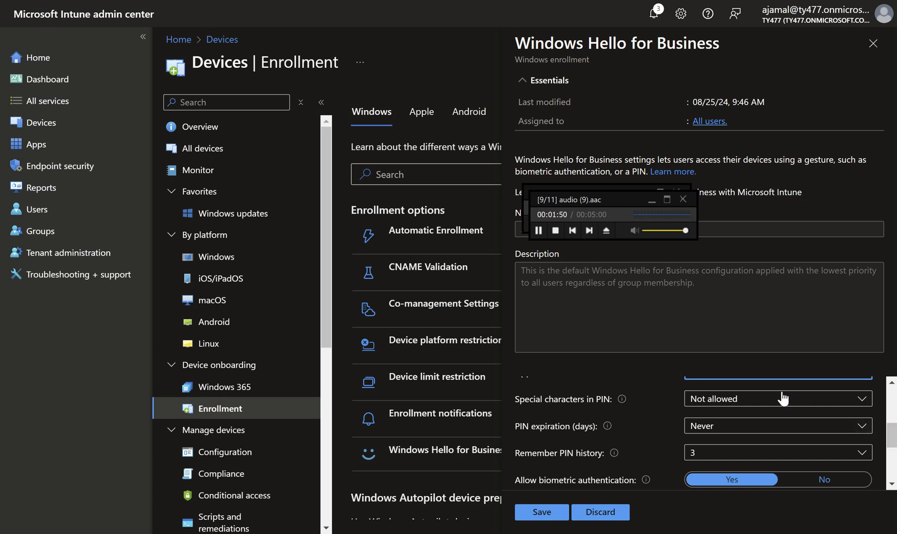
{"action": "left_click", "coordinate": [781, 428]}
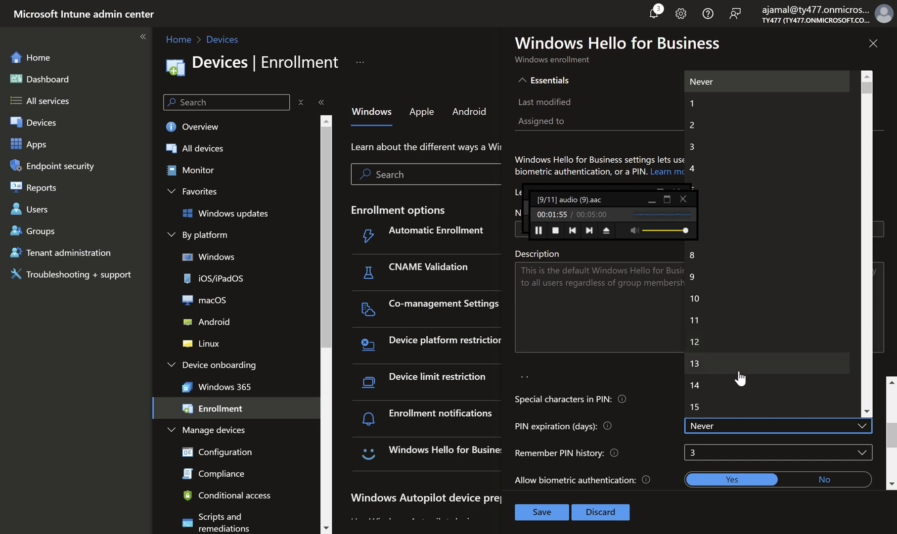
{"action": "left_click", "coordinate": [729, 385]}
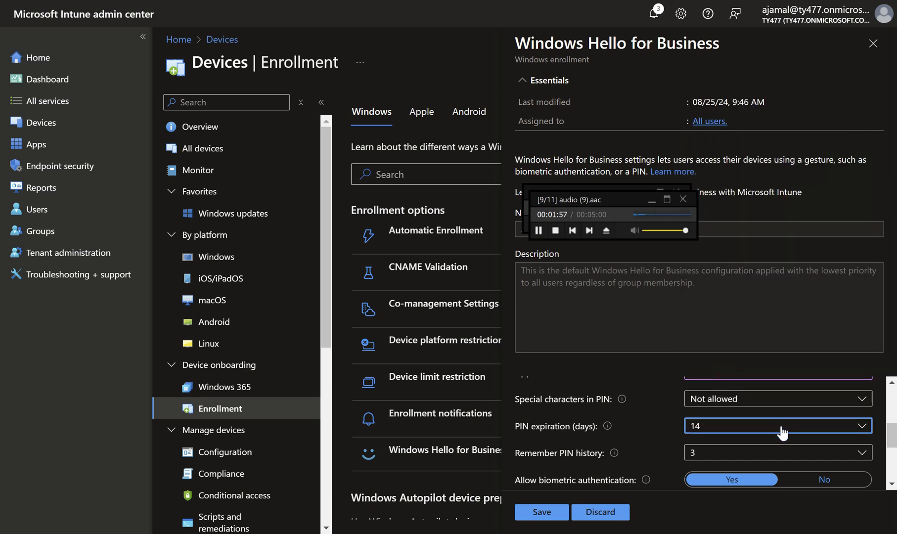
{"action": "left_click", "coordinate": [892, 433]}
{"action": "left_click_drag", "start_coordinate": [894, 434], "coordinate": [893, 447]}
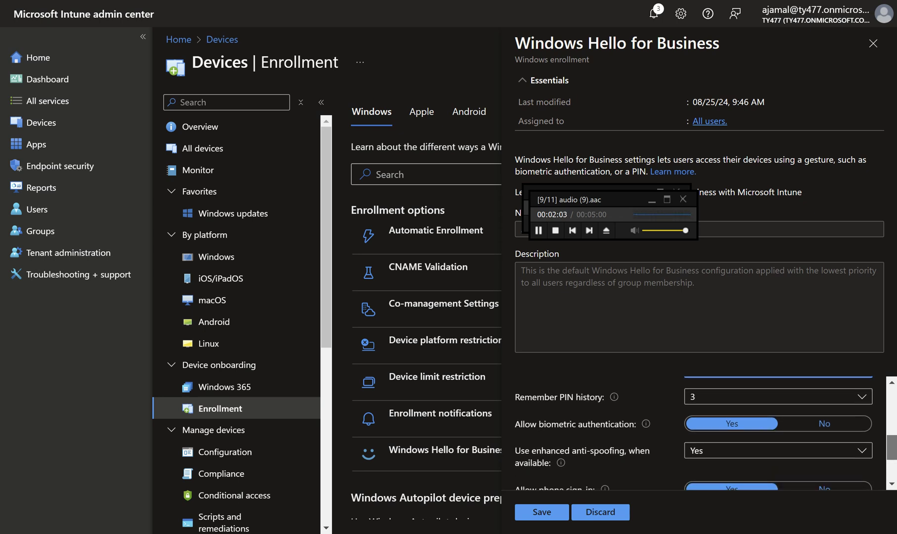
{"action": "left_click_drag", "start_coordinate": [893, 446], "coordinate": [893, 450]}
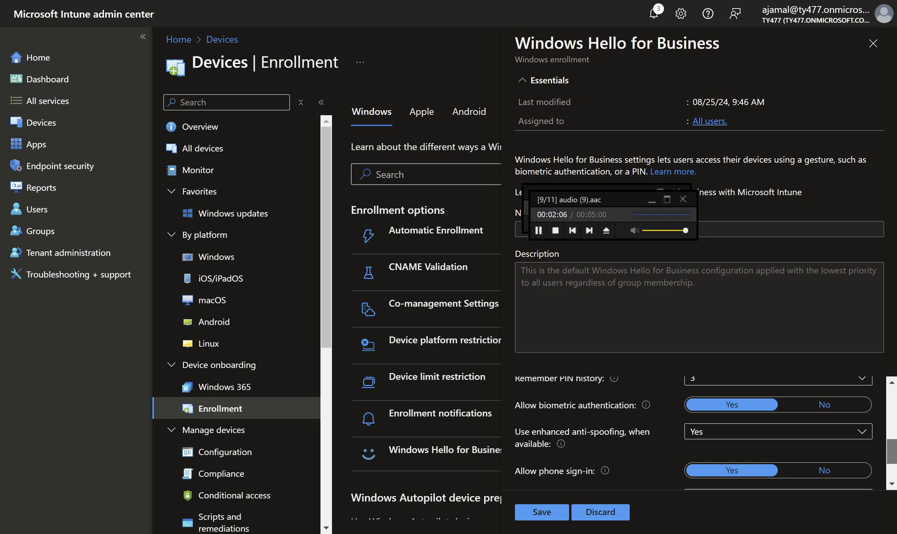
{"action": "key", "text": "shift+Tab"}
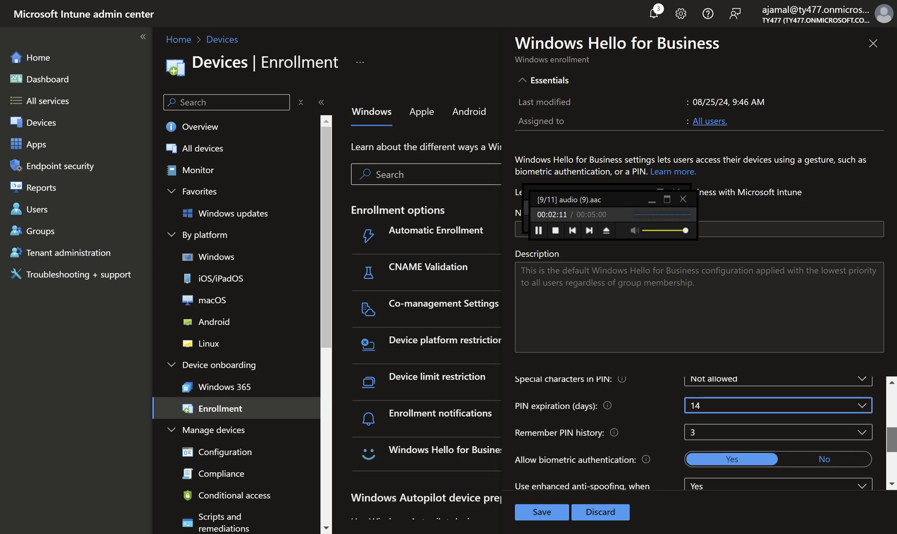
{"action": "scroll", "coordinate": [692, 433], "scroll_direction": "down", "scroll_amount": 1}
{"action": "scroll", "coordinate": [692, 433], "scroll_direction": "down", "scroll_amount": 2}
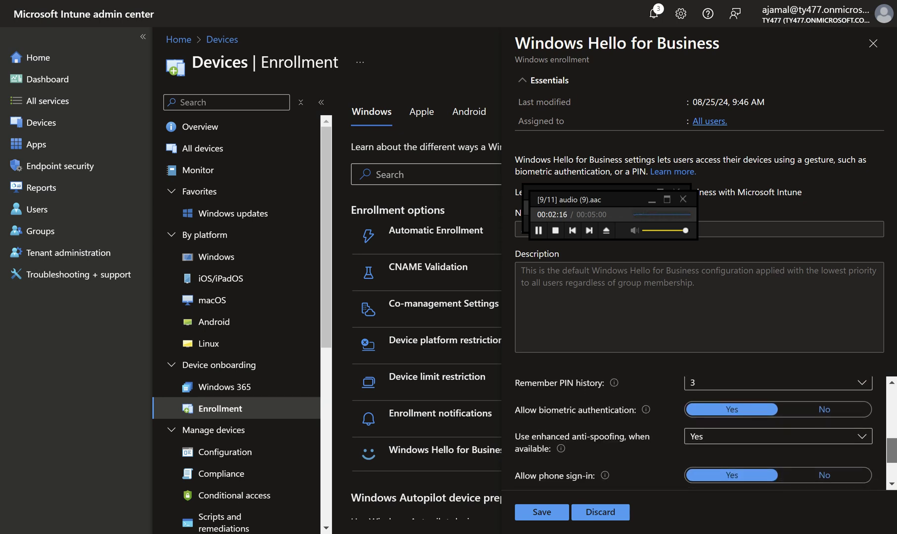
{"action": "scroll", "coordinate": [692, 433], "scroll_direction": "down", "scroll_amount": 1}
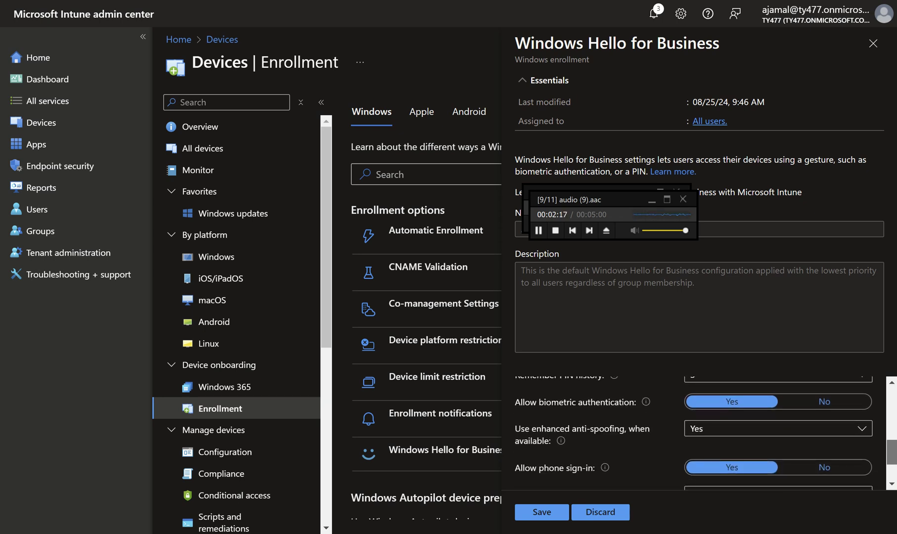
{"action": "scroll", "coordinate": [692, 433], "scroll_direction": "down", "scroll_amount": 1}
{"action": "scroll", "coordinate": [692, 433], "scroll_direction": "down", "scroll_amount": 1}
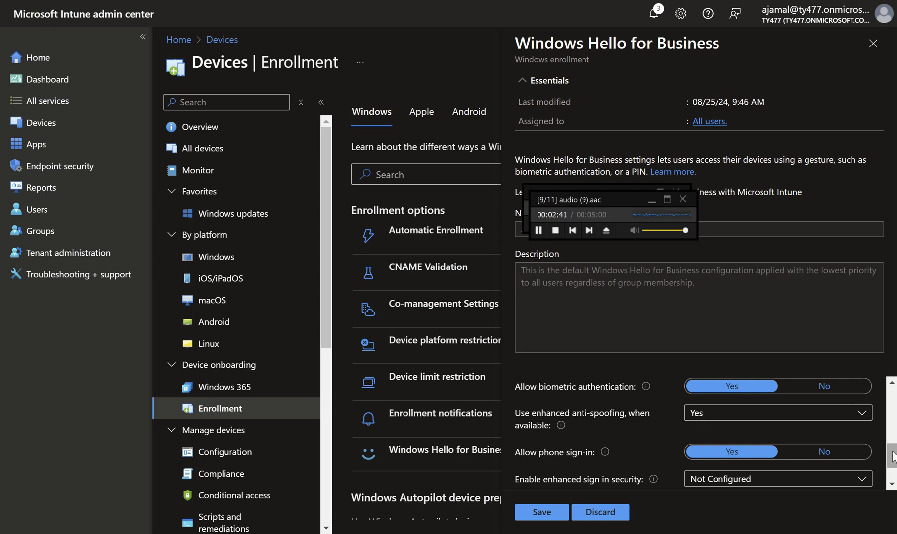
{"action": "left_click_drag", "start_coordinate": [892, 451], "coordinate": [895, 463]}
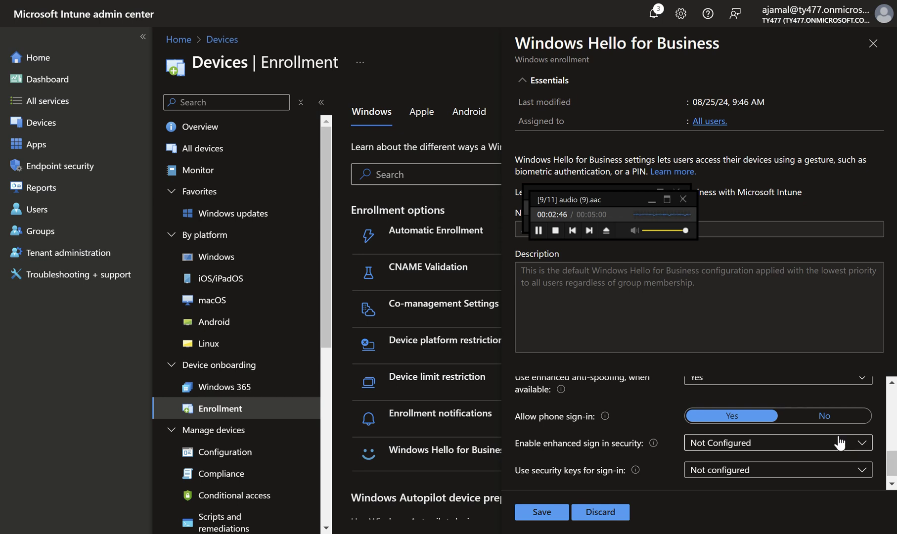
{"action": "mouse_move", "coordinate": [609, 422]}
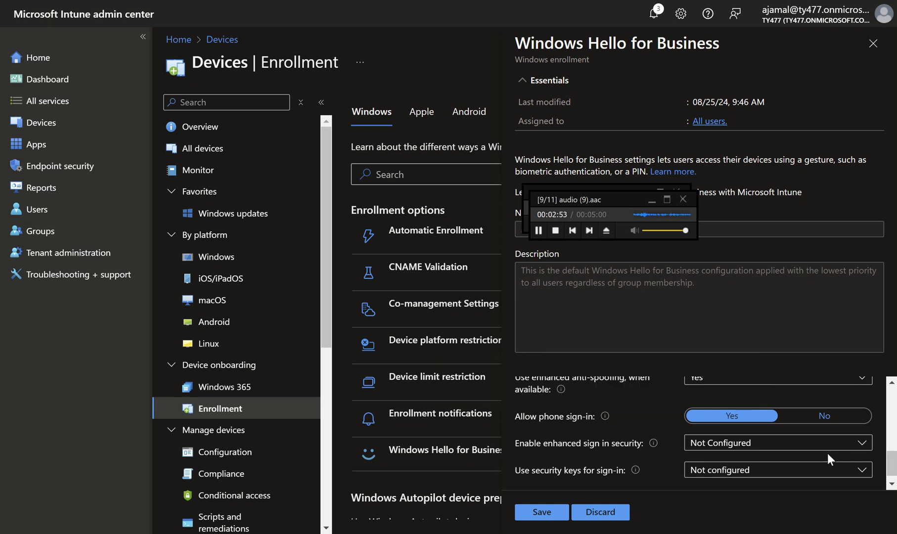
{"action": "left_click", "coordinate": [773, 453]}
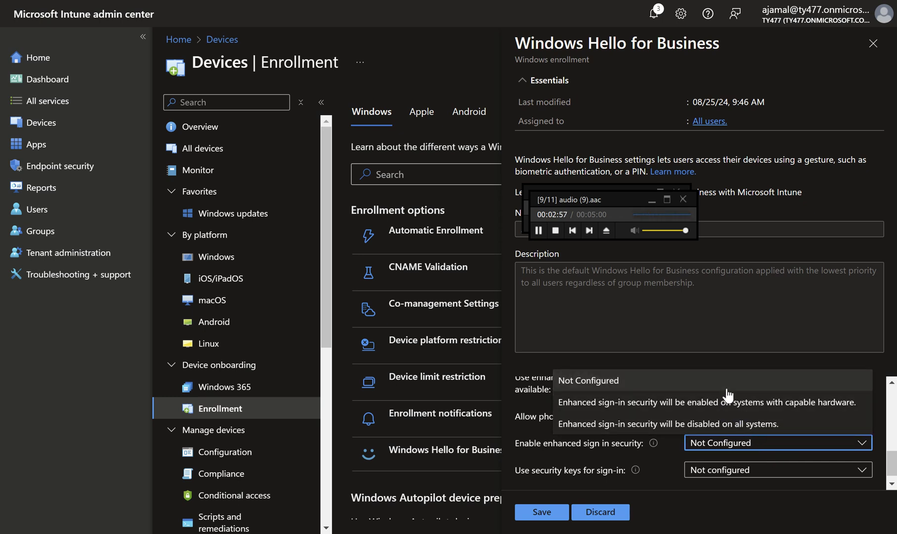
{"action": "left_click", "coordinate": [669, 491]}
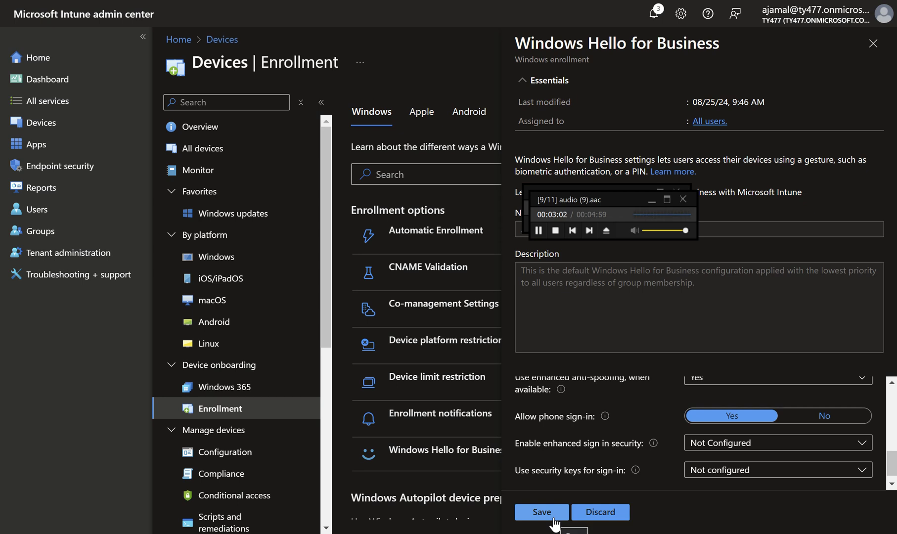
Discard the unsaved changes and close the Windows Hello for Business blade
{"action": "left_click", "coordinate": [590, 520]}
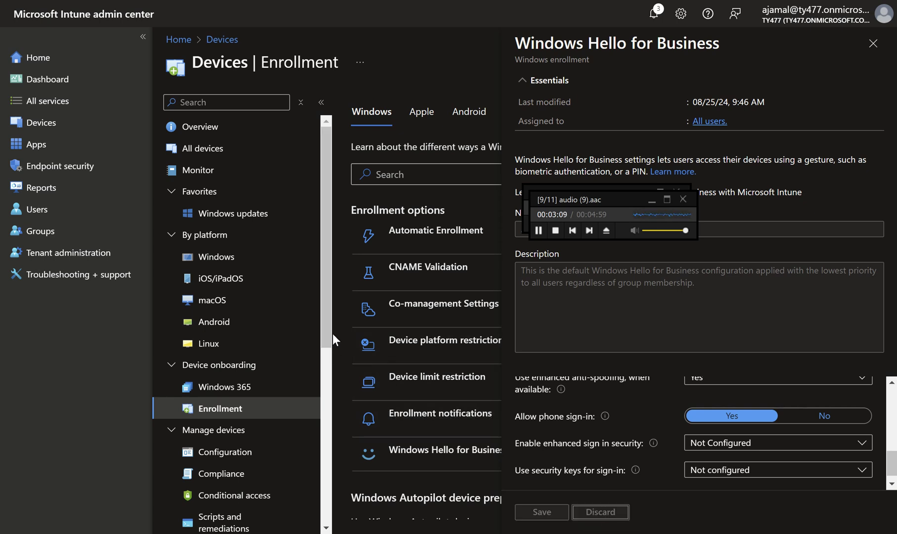
{"action": "left_click", "coordinate": [871, 49]}
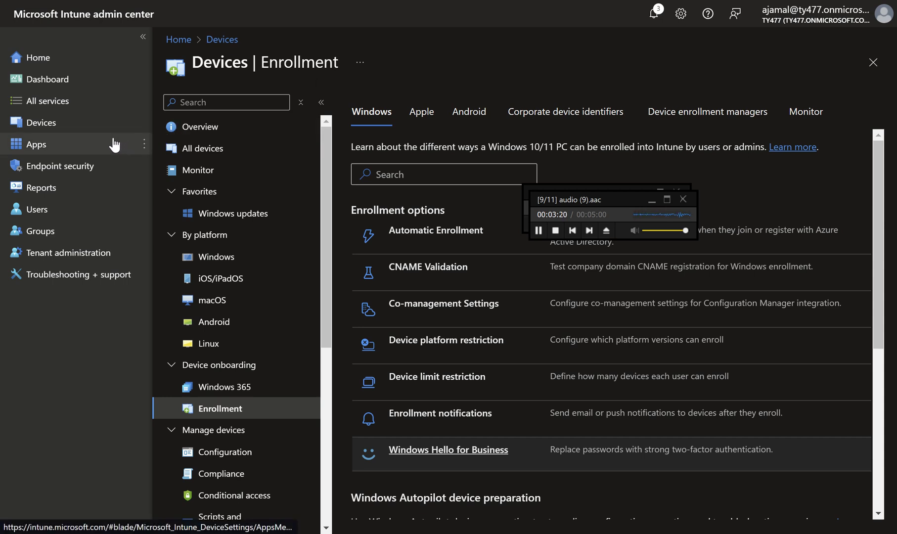
Start a new policy from Devices > Configuration via Create > New Policy
{"action": "left_click", "coordinate": [89, 132]}
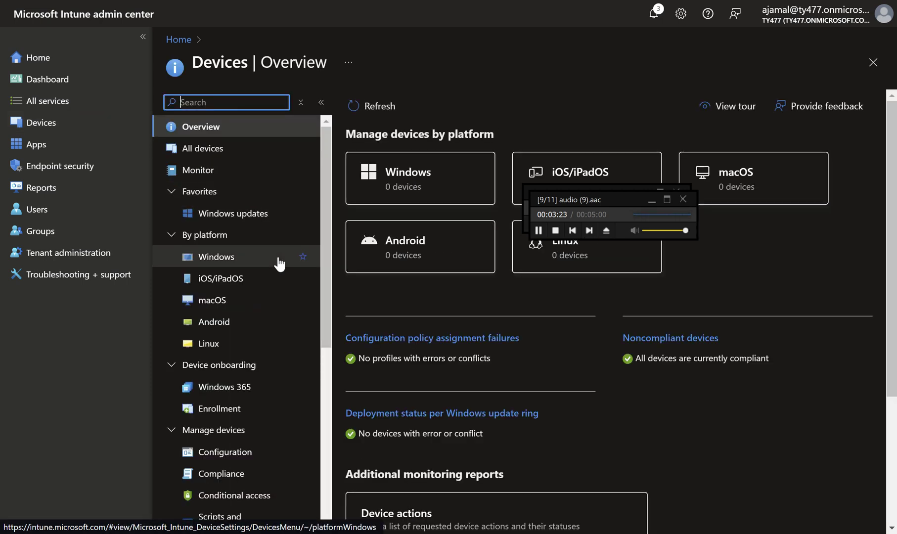
{"action": "left_click", "coordinate": [260, 453]}
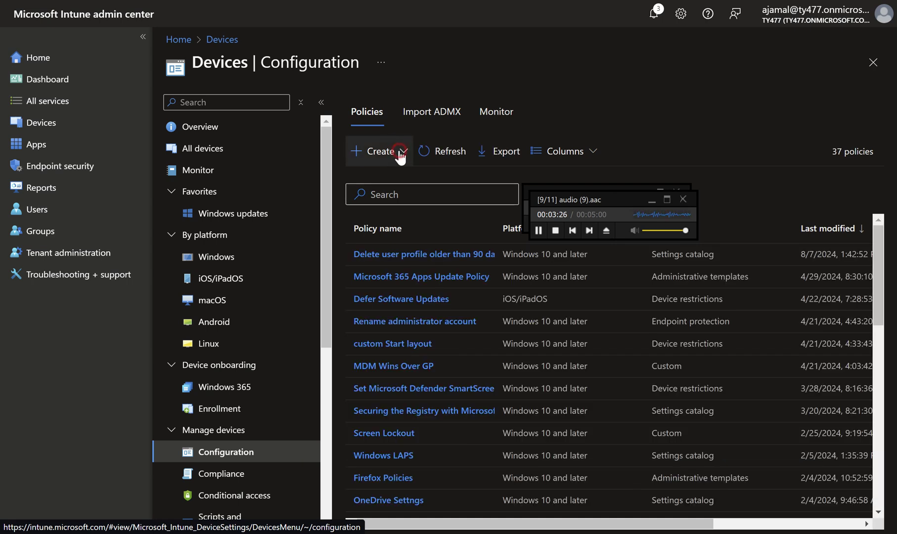
{"action": "left_click", "coordinate": [401, 153]}
{"action": "left_click", "coordinate": [399, 179]}
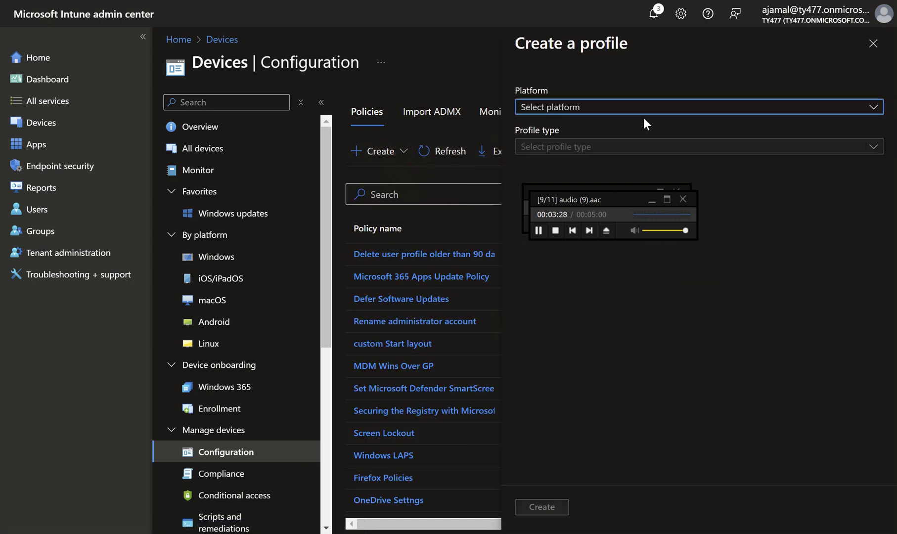
Choose platform Windows 10 and later and profile type Settings catalog
{"action": "left_click", "coordinate": [668, 106]}
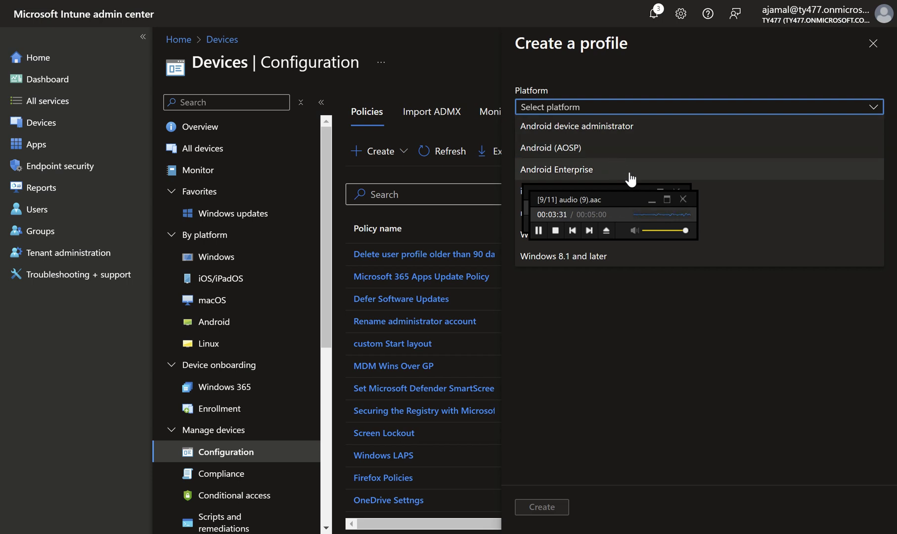
{"action": "left_click_drag", "start_coordinate": [613, 188], "coordinate": [648, 141]}
{"action": "left_click_drag", "start_coordinate": [700, 87], "coordinate": [672, 112]}
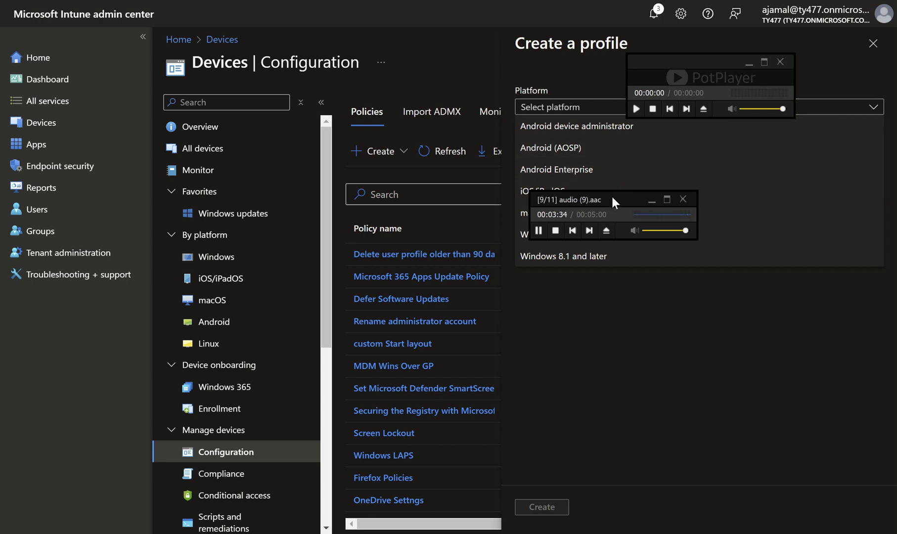
{"action": "left_click_drag", "start_coordinate": [612, 197], "coordinate": [748, 159]}
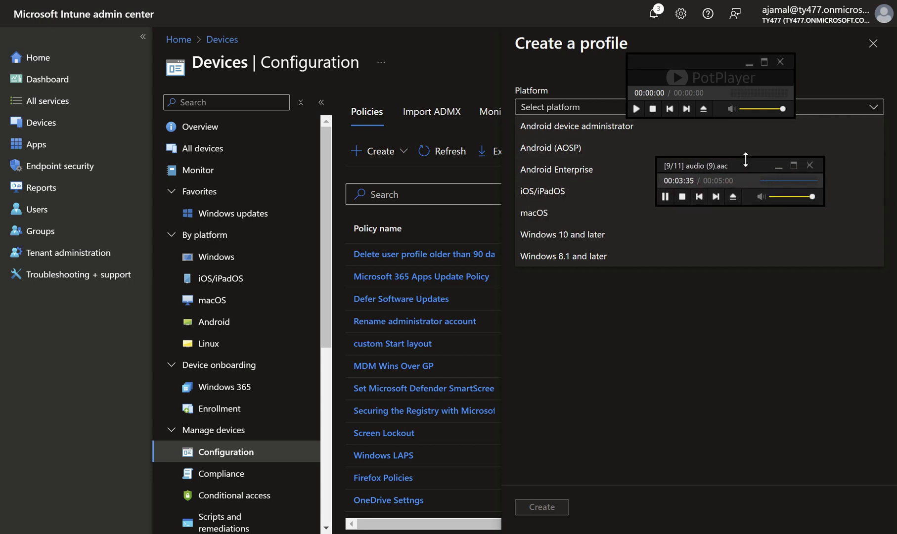
{"action": "left_click", "coordinate": [626, 234]}
{"action": "left_click", "coordinate": [598, 146]}
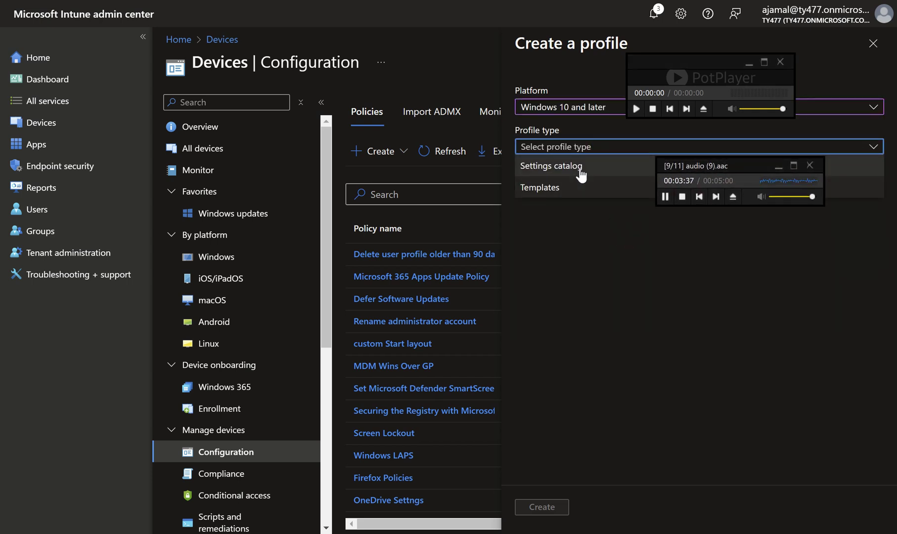
{"action": "left_click", "coordinate": [582, 167]}
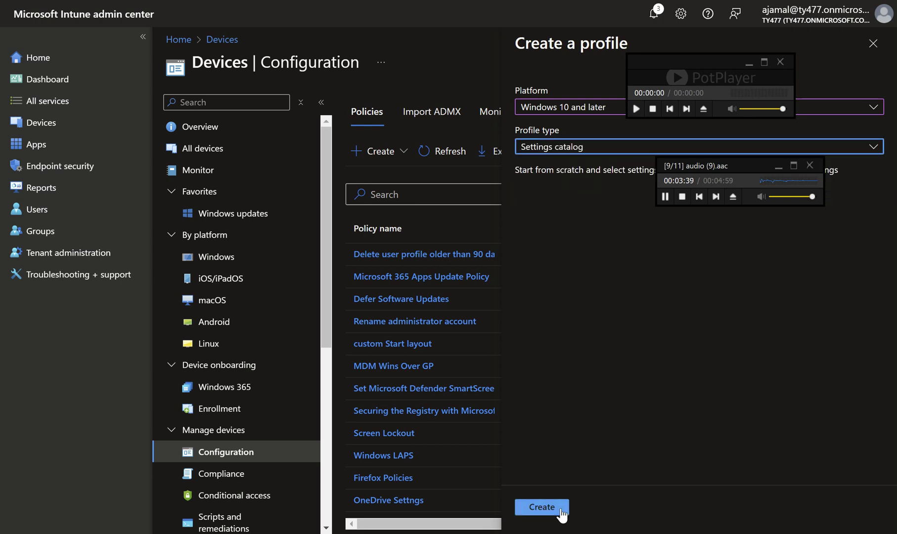
Create the Settings catalog profile and name it 'create test profile' on Basics
{"action": "left_click", "coordinate": [561, 509]}
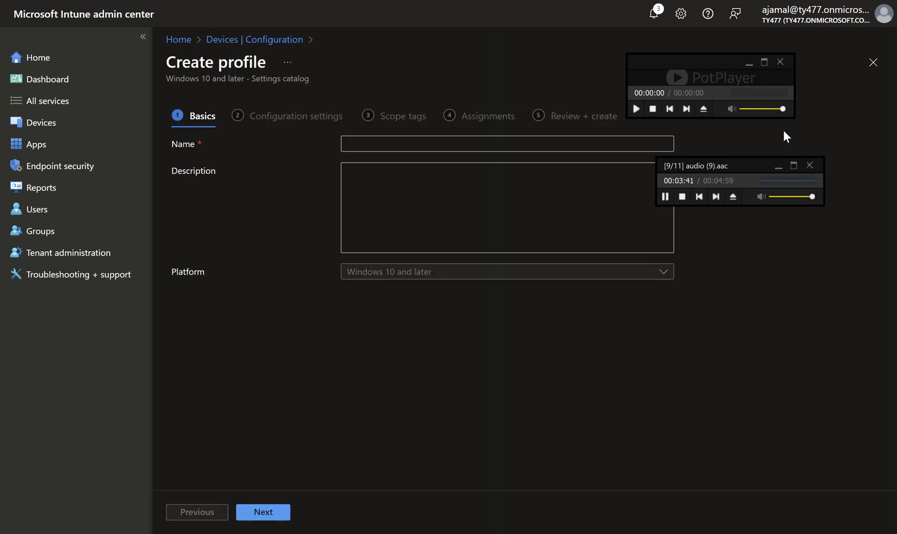
{"action": "left_click", "coordinate": [665, 197]}
{"action": "left_click", "coordinate": [545, 149]}
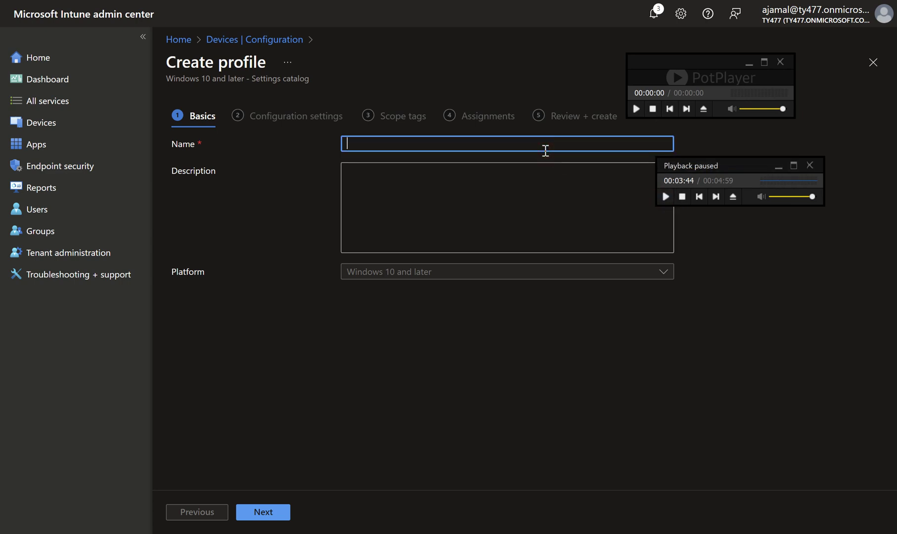
{"action": "type", "text": "cree"}
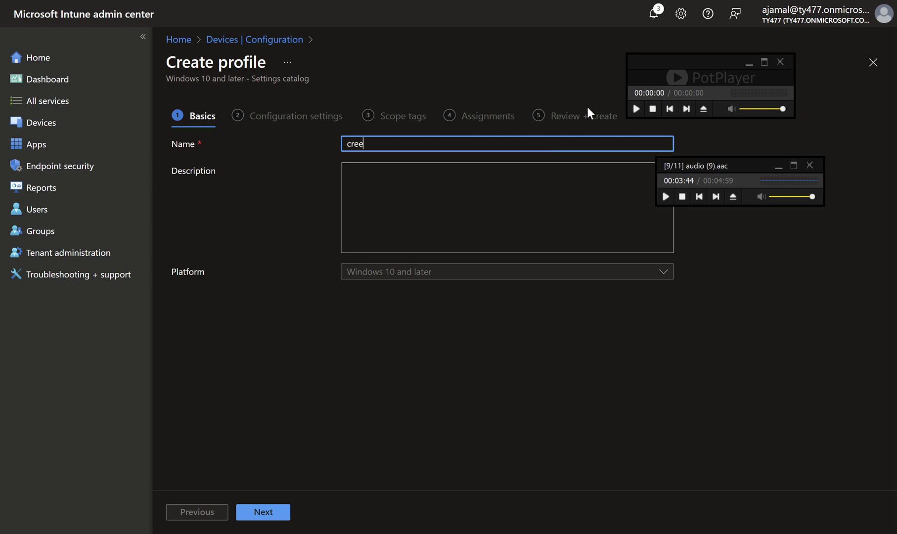
{"action": "key", "text": "BackSpace"}
{"action": "key", "text": "BackSpace"}
{"action": "type", "text": "eate test profile"}
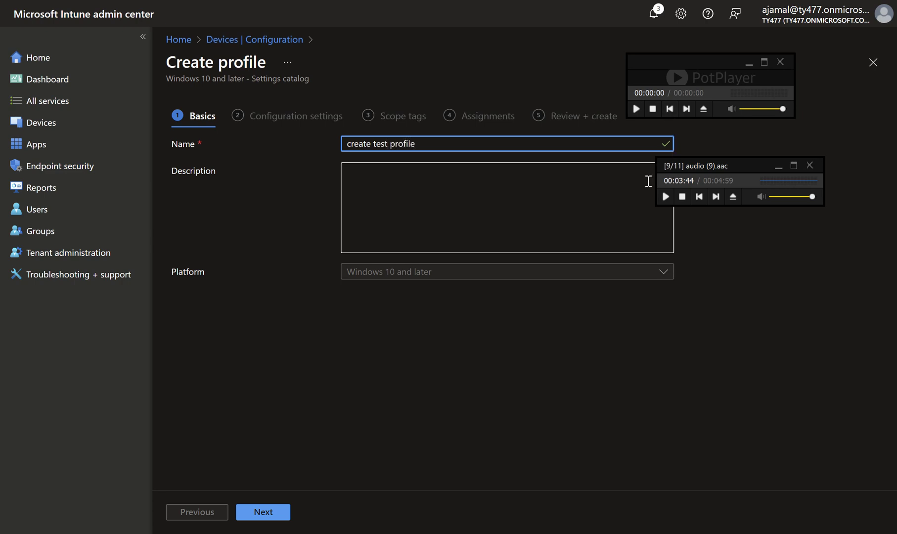
Move to Configuration settings and open the Add settings picker
{"action": "left_click", "coordinate": [274, 514]}
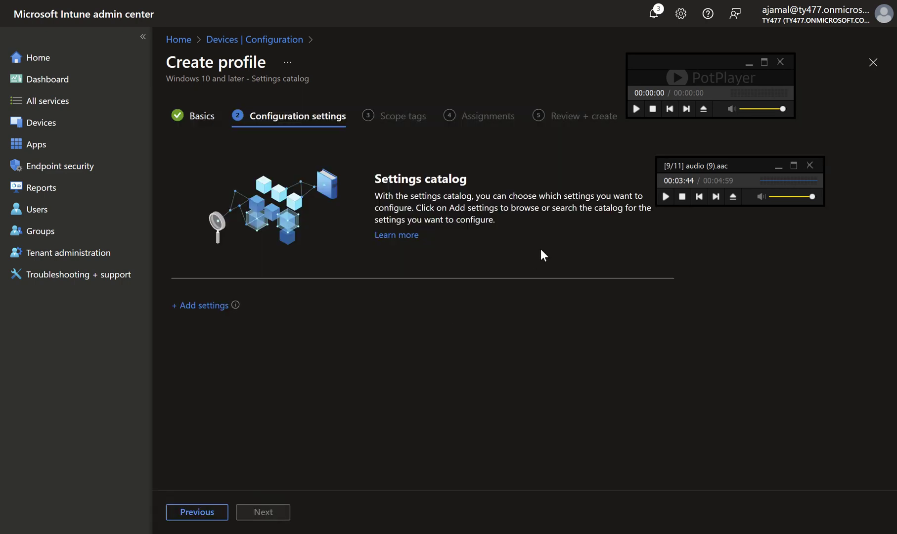
{"action": "left_click", "coordinate": [665, 197]}
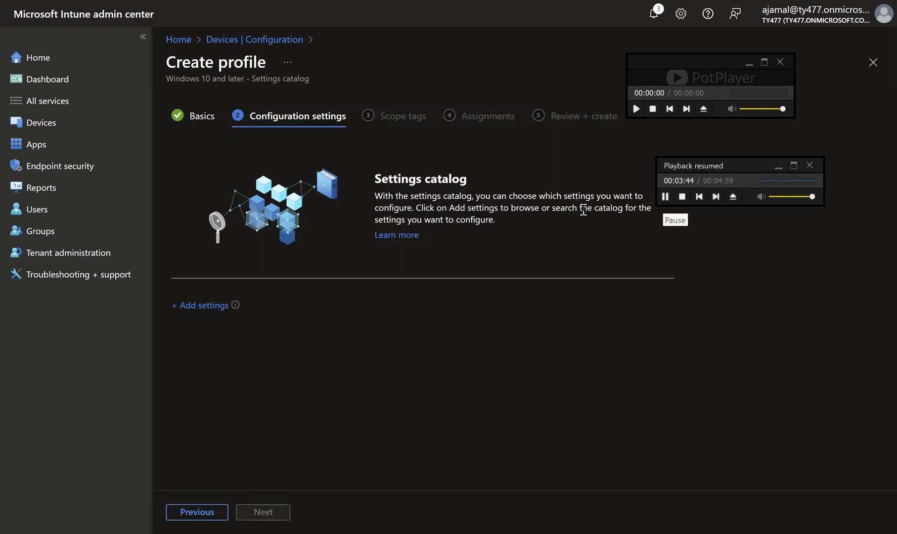
{"action": "left_click", "coordinate": [215, 306]}
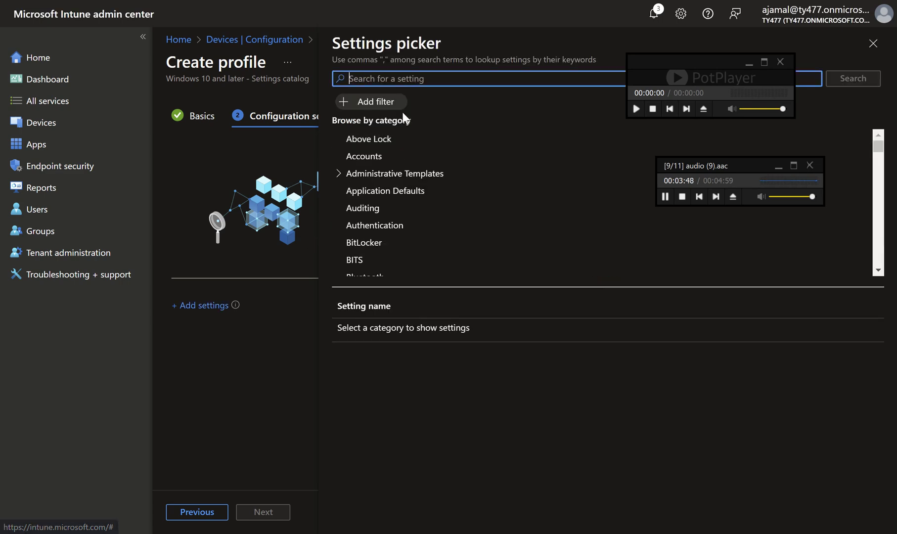
Search 'windows hello' and select the Windows Hello For Business category's 36 settings
{"action": "left_click", "coordinate": [405, 85]}
{"action": "type", "text": "windows"}
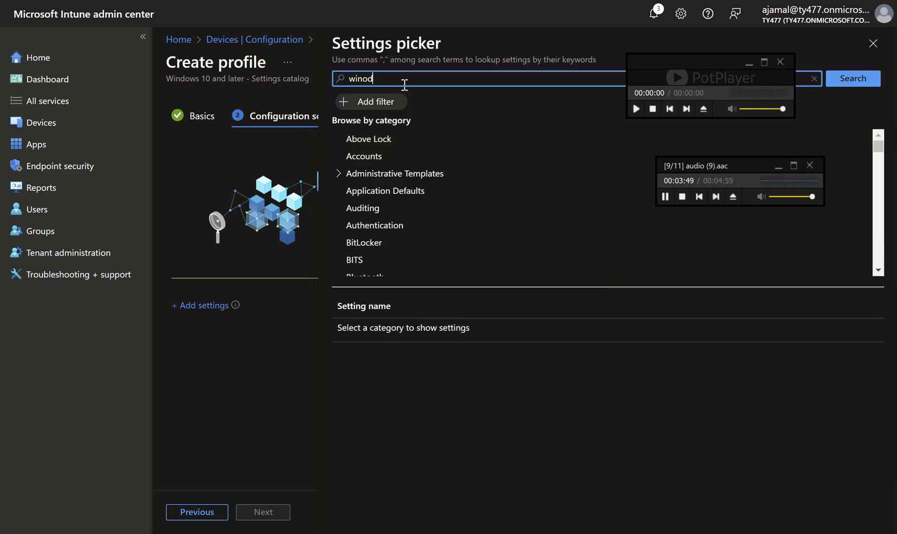
{"action": "key", "text": "BackSpace"}
{"action": "key", "text": "BackSpace"}
{"action": "key", "text": "BackSpace"}
{"action": "key", "text": "BackSpace"}
{"action": "type", "text": "o"}
{"action": "type", "text": "dow"}
{"action": "type", "text": "s hello"}
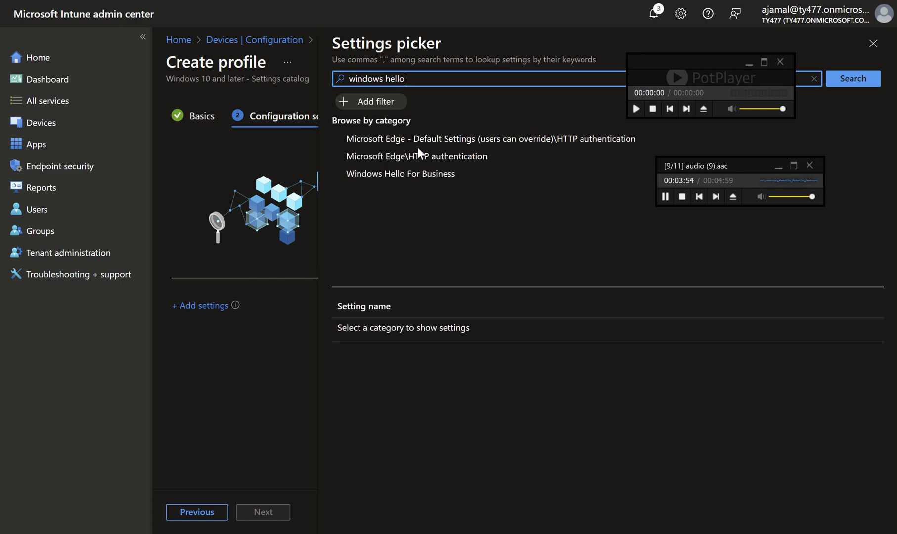
{"action": "left_click", "coordinate": [416, 170]}
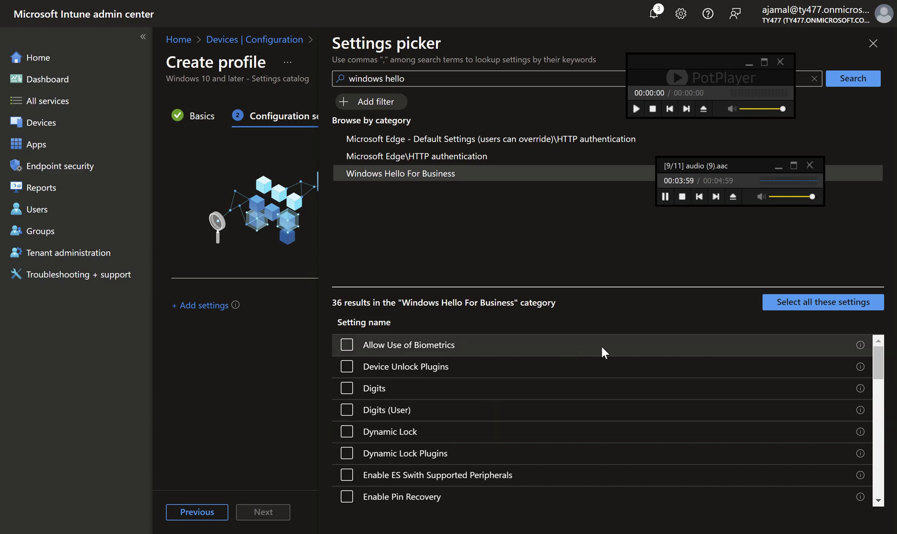
{"action": "scroll", "coordinate": [878, 450], "scroll_direction": "down", "scroll_amount": 10}
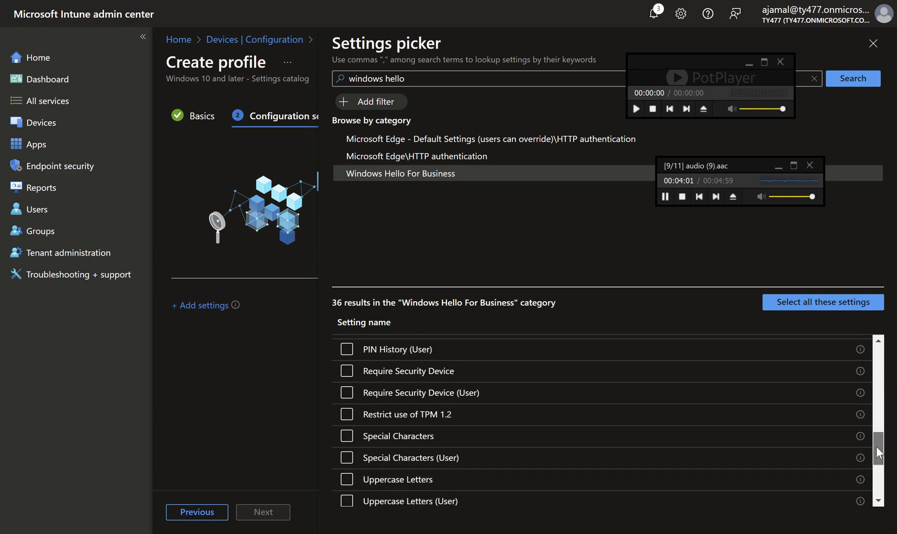
{"action": "scroll", "coordinate": [895, 477], "scroll_direction": "down", "scroll_amount": 2}
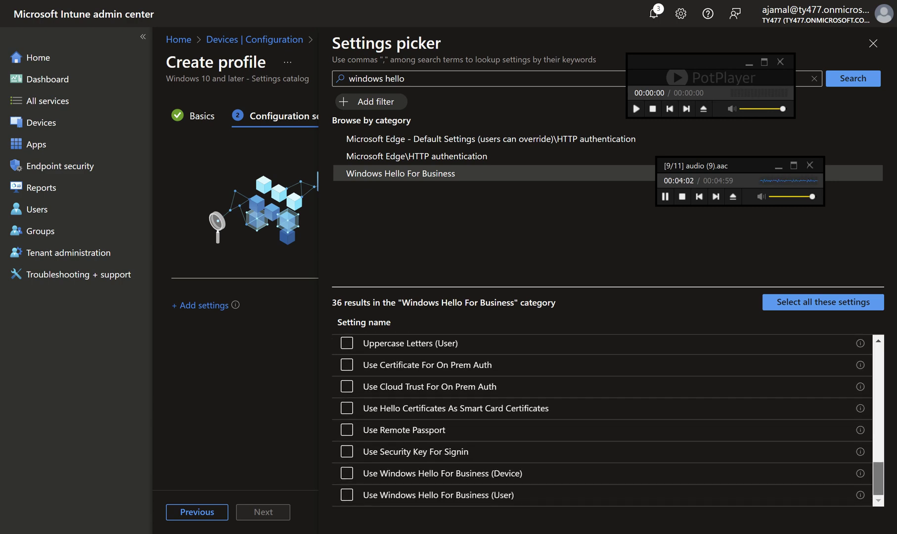
{"action": "scroll", "coordinate": [895, 465], "scroll_direction": "up", "scroll_amount": 6}
{"action": "scroll", "coordinate": [895, 465], "scroll_direction": "down", "scroll_amount": 5}
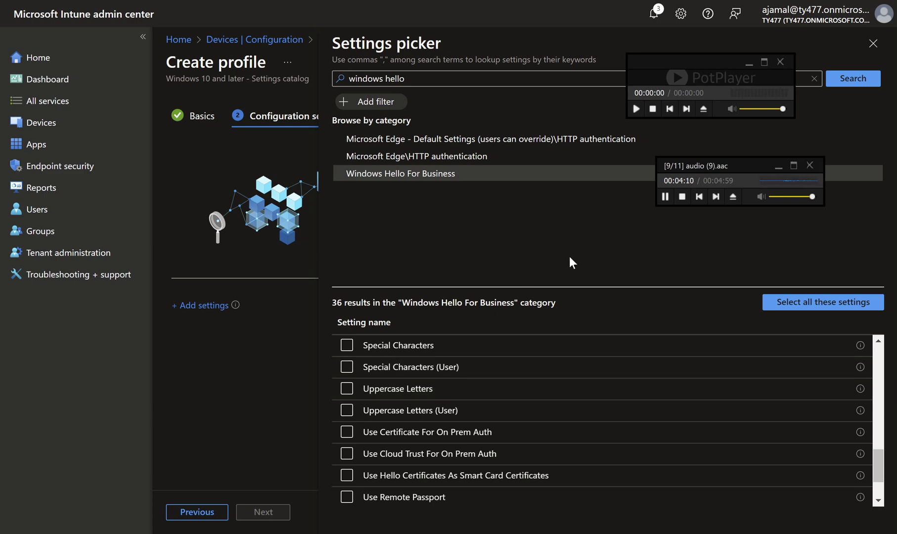
{"action": "left_click", "coordinate": [347, 368]}
{"action": "left_click", "coordinate": [780, 68]}
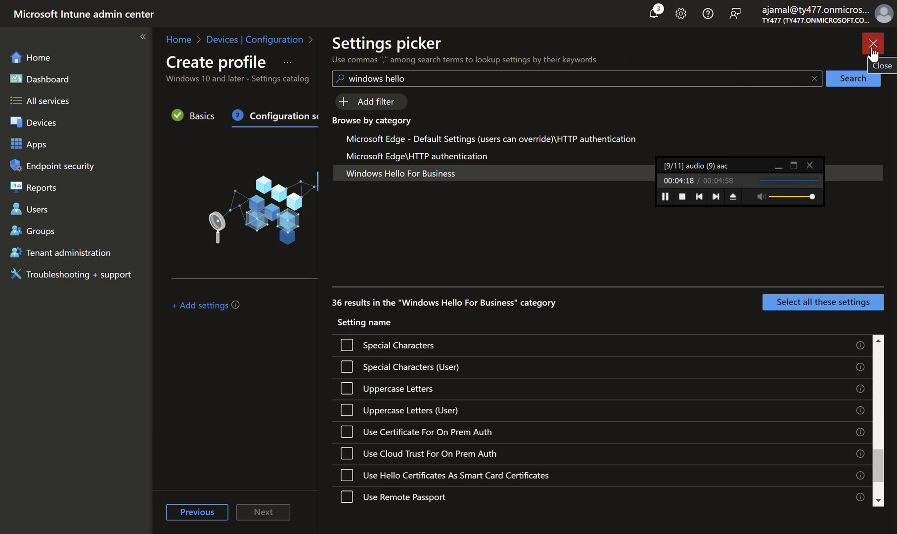
Add Uppercase Letters as Allowed, then advance past default scope tags to Assignments
{"action": "left_click", "coordinate": [346, 389]}
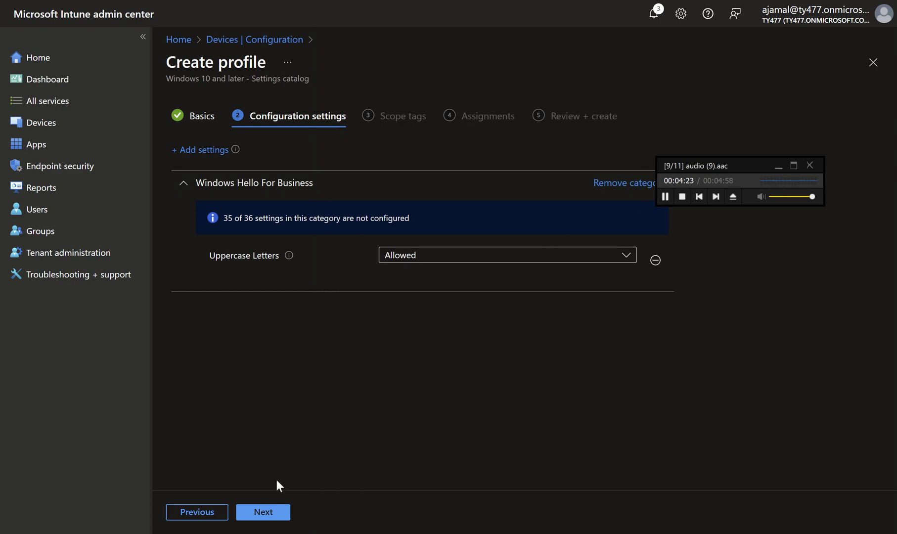
{"action": "left_click", "coordinate": [280, 516]}
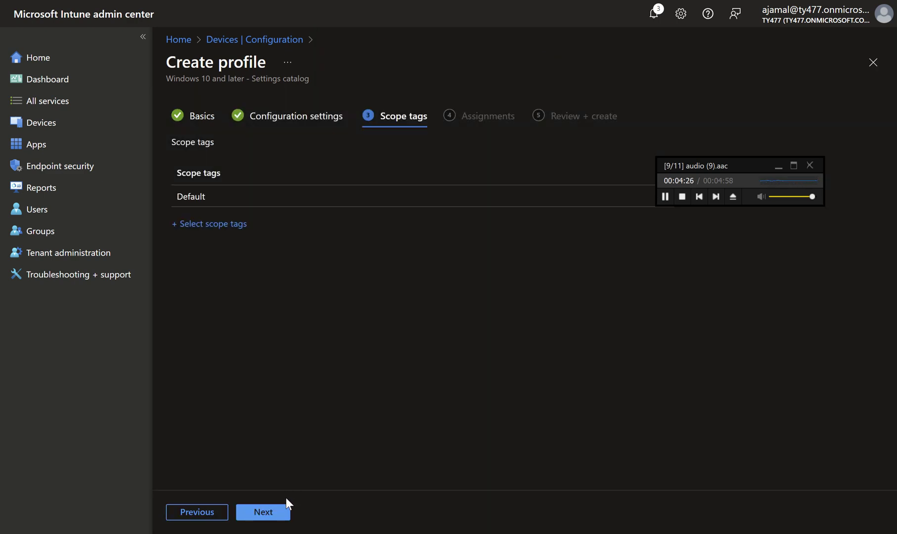
{"action": "left_click", "coordinate": [280, 513]}
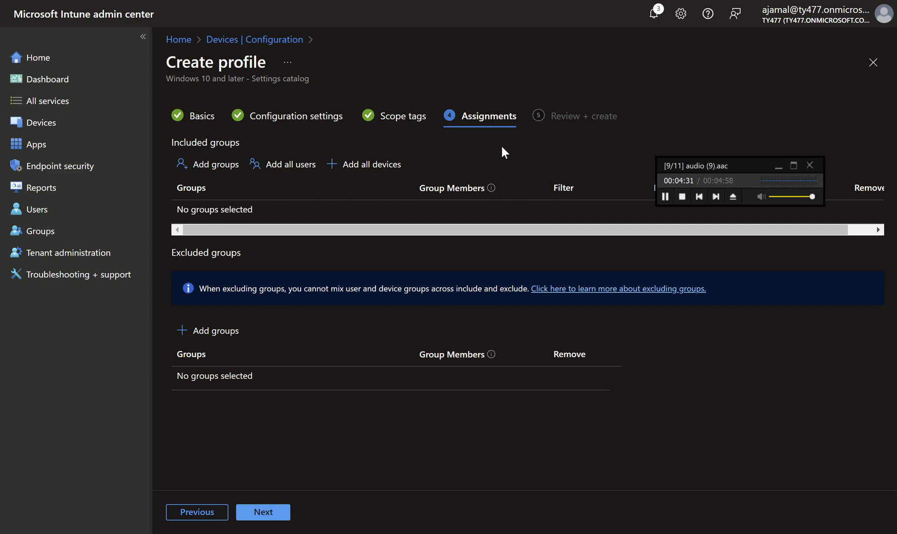
{"action": "left_click", "coordinate": [269, 516]}
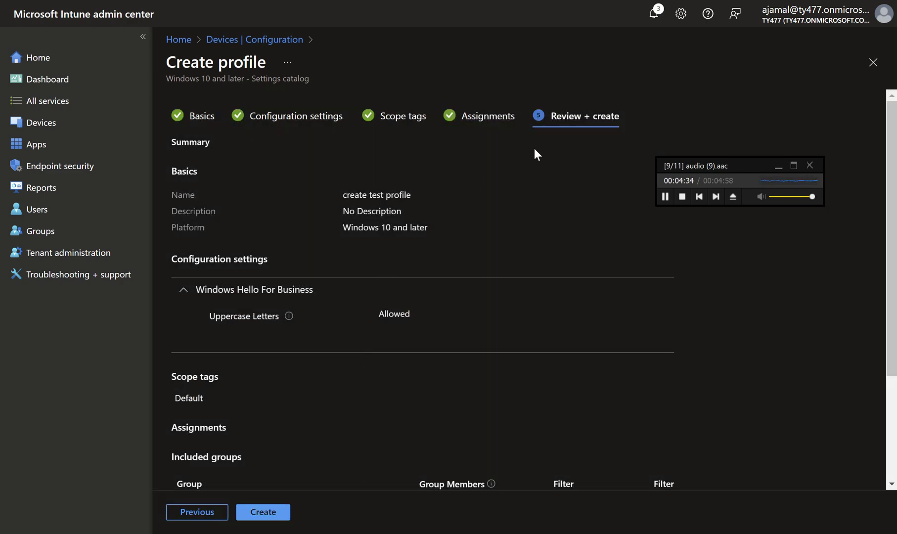